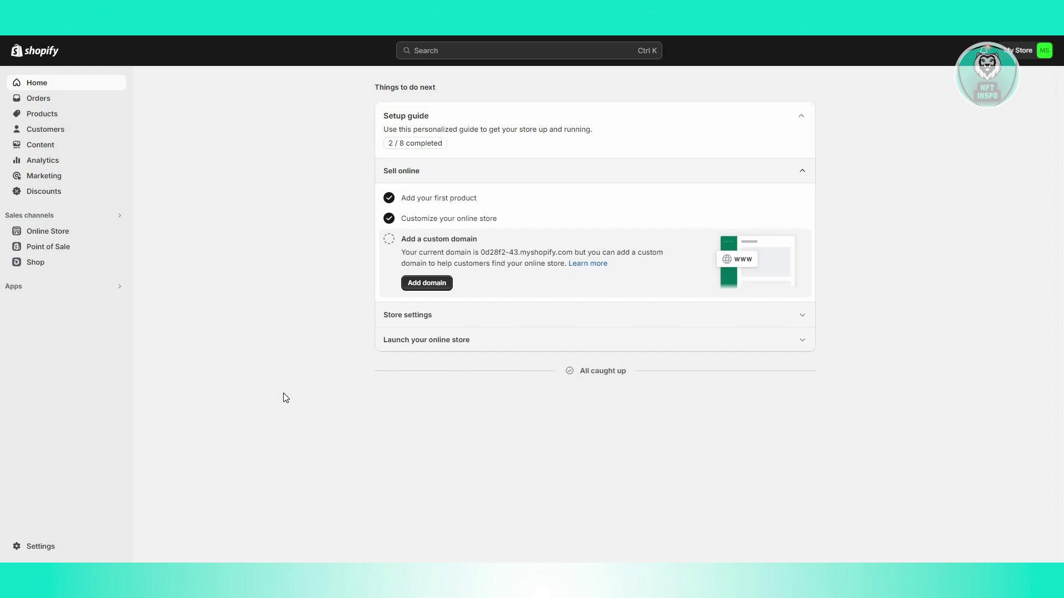
Search the Shopify App Store for 'vidaxl' via Settings > Apps and sales channels
{"action": "left_click", "coordinate": [35, 546]}
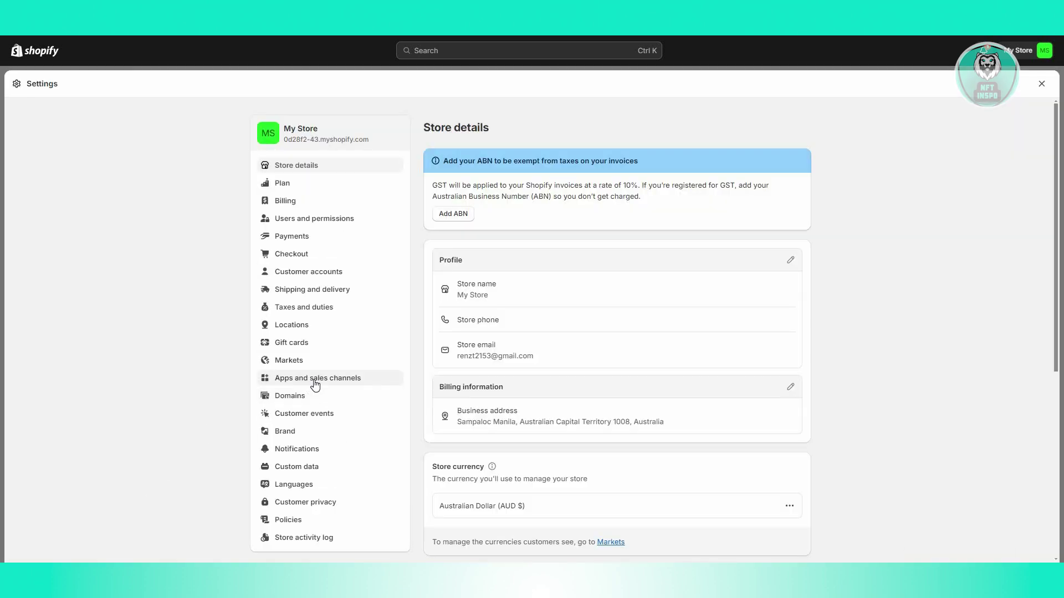
{"action": "left_click", "coordinate": [315, 382]}
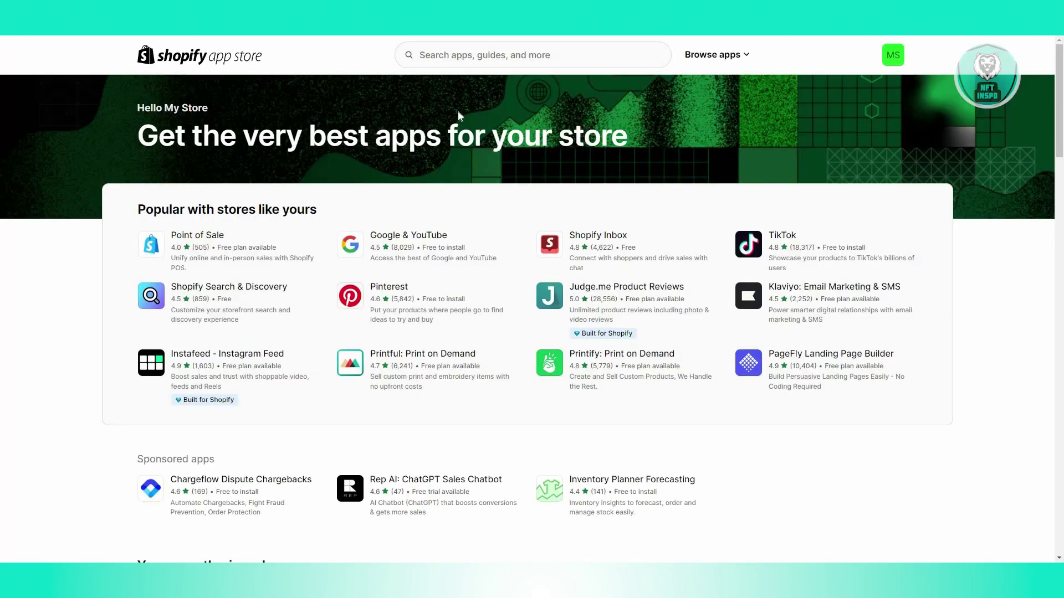
{"action": "left_click", "coordinate": [501, 55]}
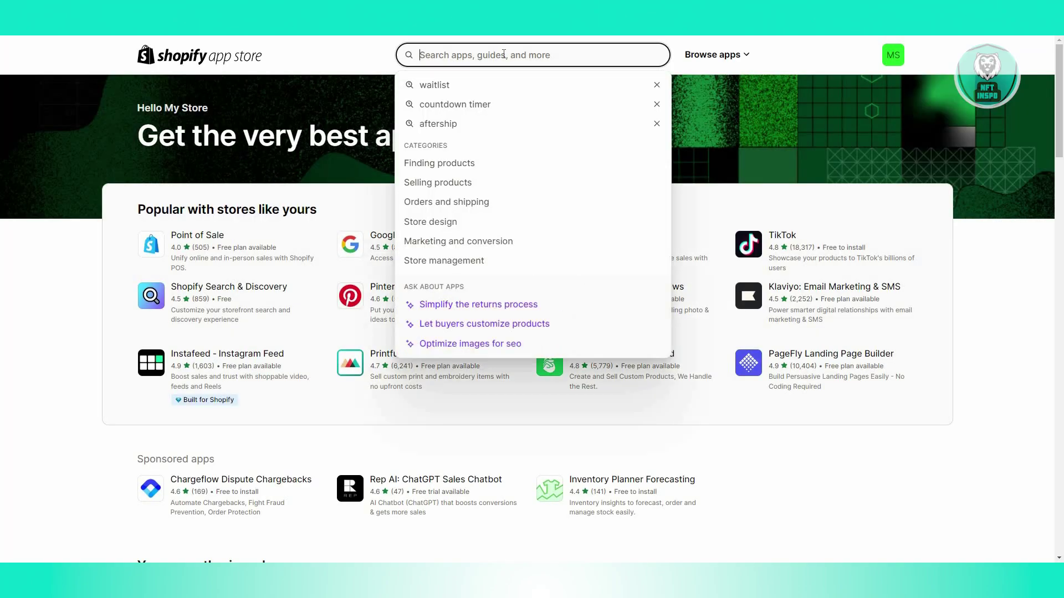
{"action": "type", "text": "vidaxl"}
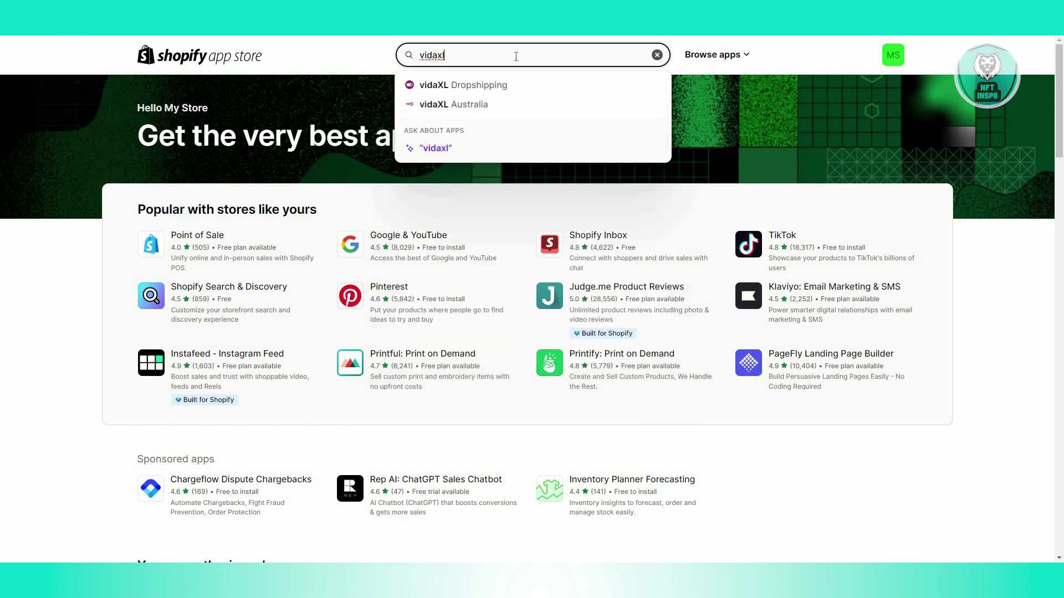
{"action": "key", "text": "Return"}
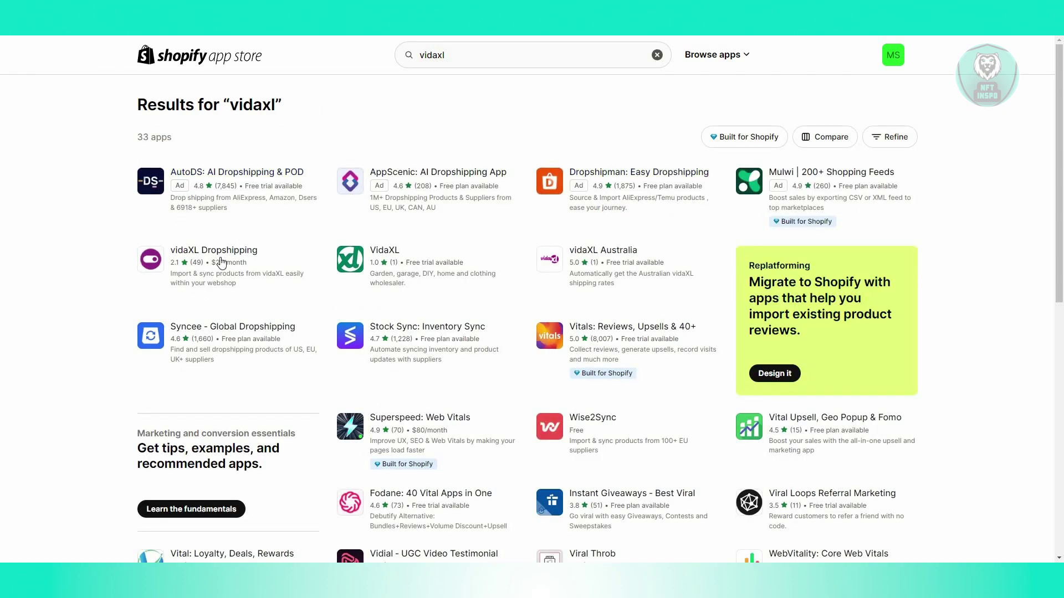
Open the vidaXL Dropshipping listing from the search results and start its install
{"action": "left_click", "coordinate": [247, 260]}
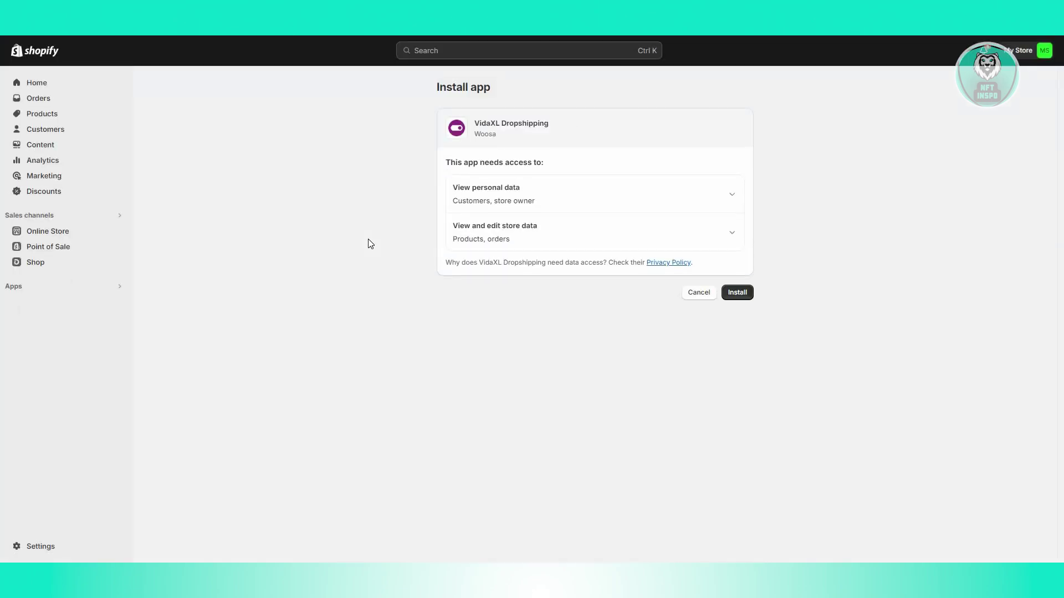
Install VidaXL Dropshipping, granting its requested customer and store data access
{"action": "left_click", "coordinate": [741, 302]}
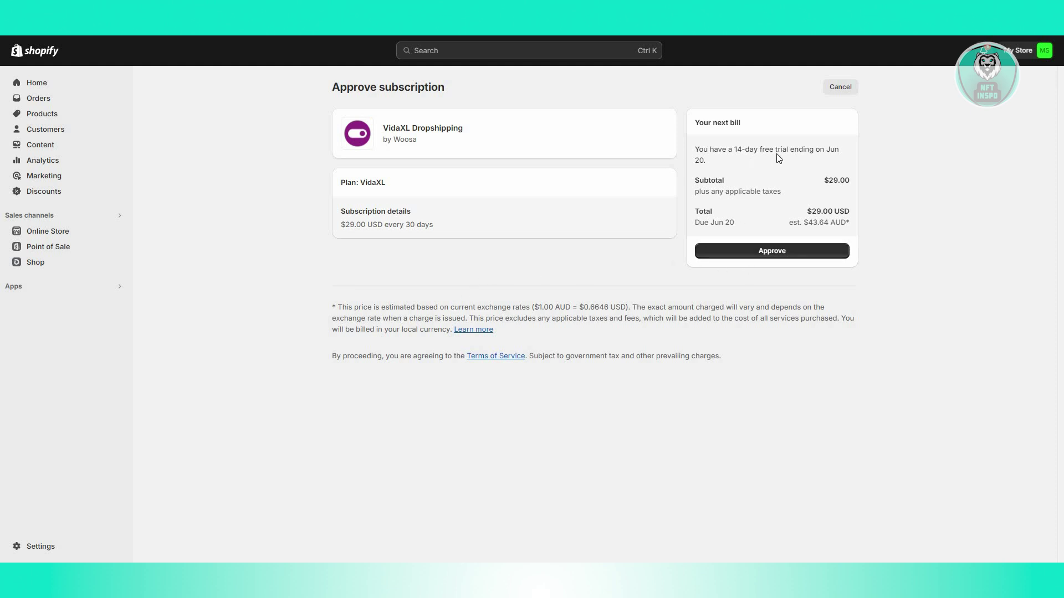
Approve the $29 per 30 days plan with 14-day trial and start the setup wizard
{"action": "left_click", "coordinate": [786, 255]}
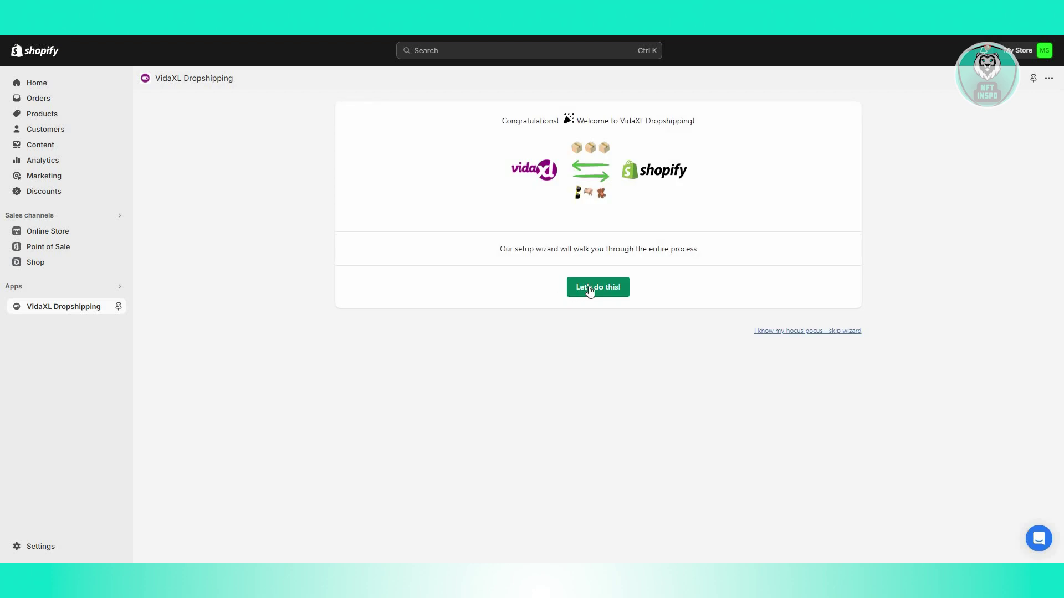
{"action": "left_click", "coordinate": [588, 286]}
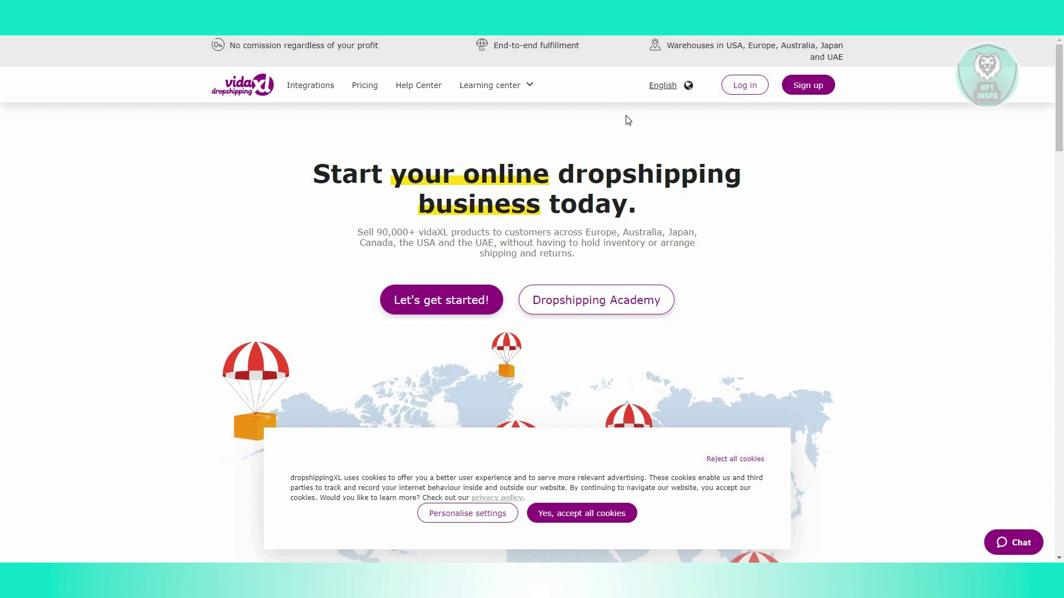
{"action": "scroll", "coordinate": [700, 341], "scroll_direction": "down", "scroll_amount": 5}
{"action": "scroll", "coordinate": [561, 468], "scroll_direction": "down", "scroll_amount": 5}
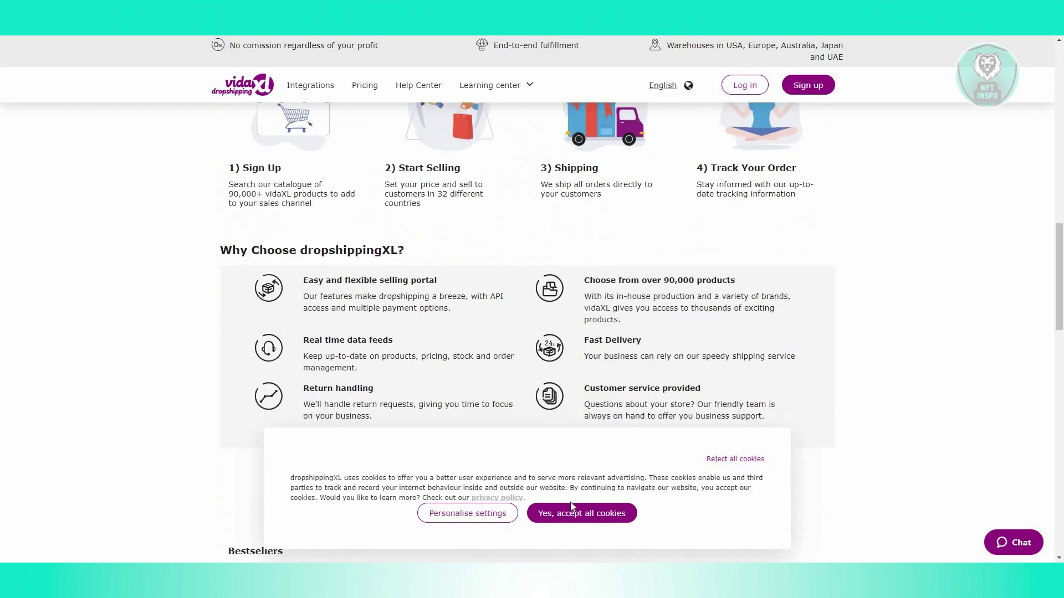
{"action": "scroll", "coordinate": [570, 502], "scroll_direction": "down", "scroll_amount": 5}
{"action": "scroll", "coordinate": [560, 510], "scroll_direction": "down", "scroll_amount": 5}
{"action": "scroll", "coordinate": [640, 445], "scroll_direction": "down", "scroll_amount": 2}
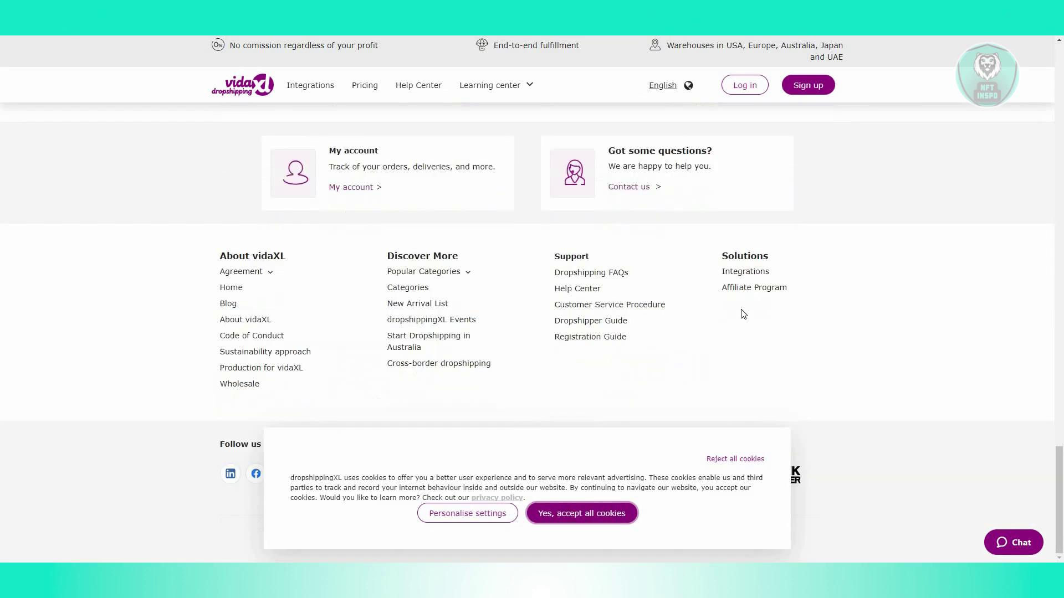